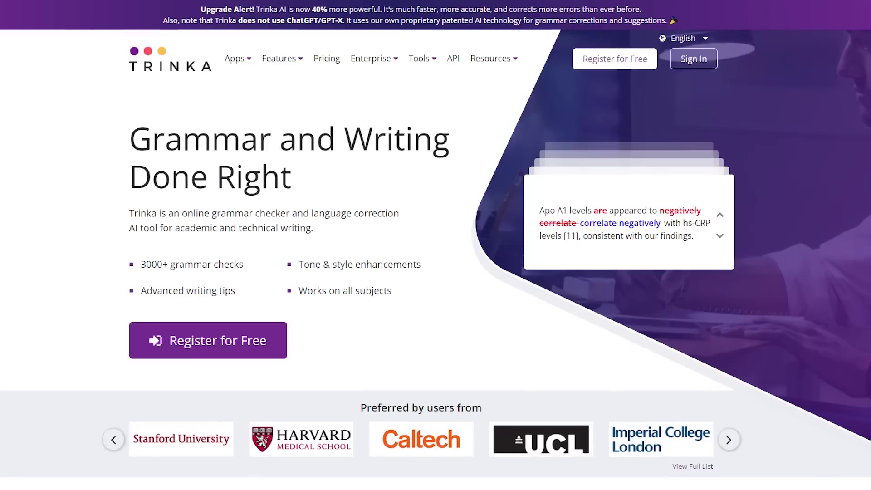
Scroll the Trinka homepage down to the 'Made for Academic and Technical Writing' error-type list
{"action": "scroll", "coordinate": [435, 245], "scroll_direction": "down", "scroll_amount": 5}
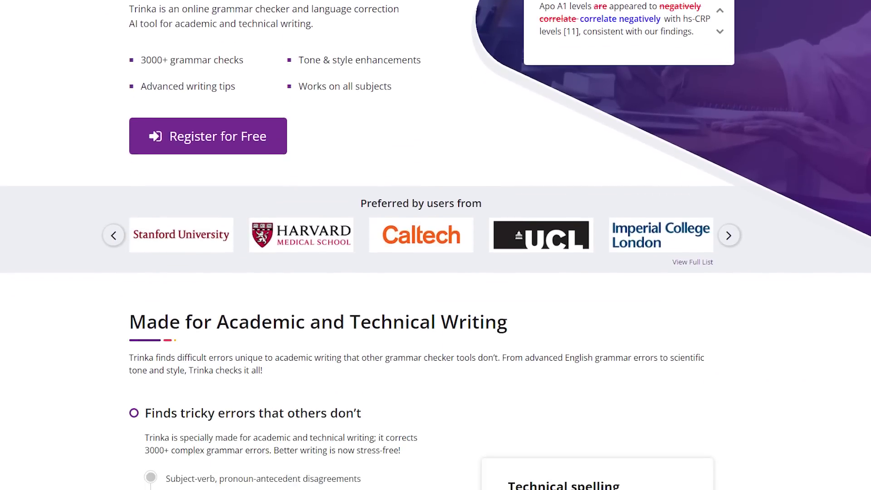
{"action": "scroll", "coordinate": [435, 245], "scroll_direction": "down", "scroll_amount": 6}
{"action": "scroll", "coordinate": [435, 245], "scroll_direction": "down", "scroll_amount": 1}
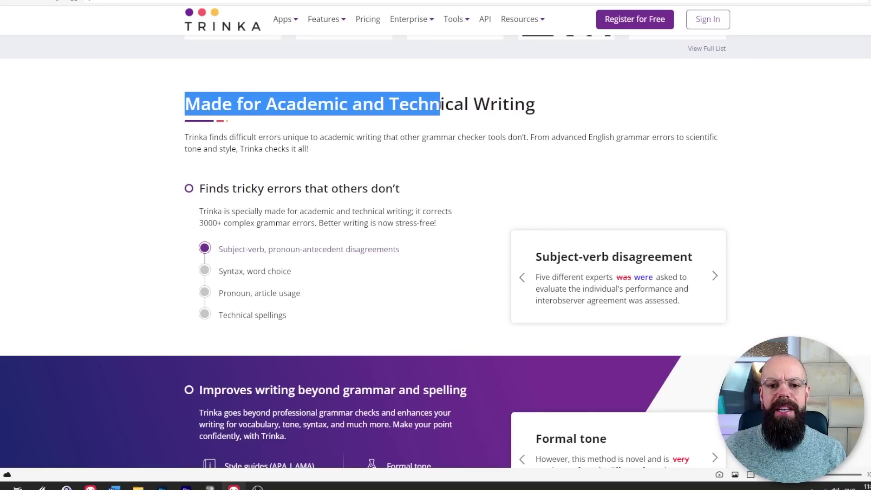
{"action": "left_click", "coordinate": [467, 105]}
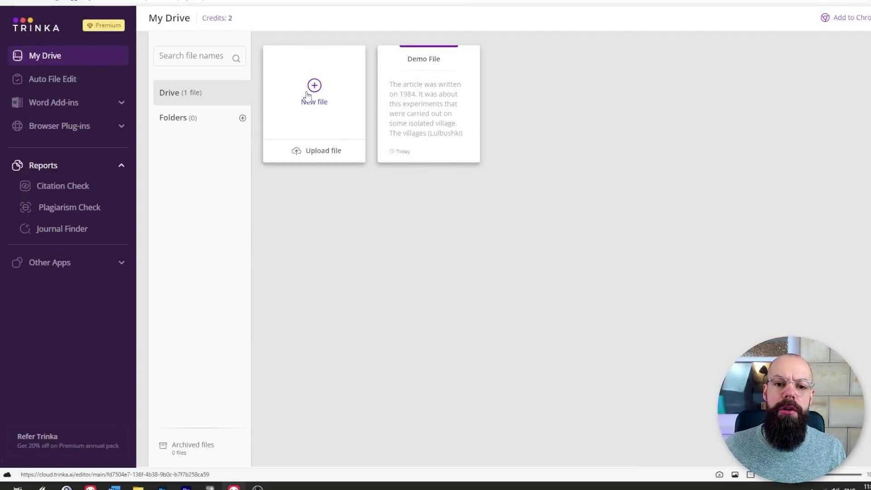
Open the Demo File card from My Drive in the Trinka editor
{"action": "left_click", "coordinate": [402, 107]}
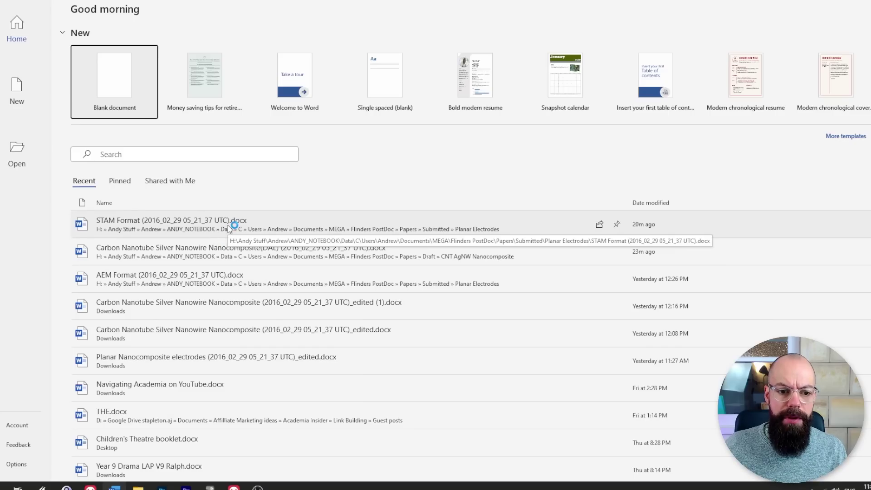
Open the STAM Format paper from Word's Recent list and scroll through its pages
{"action": "left_click", "coordinate": [228, 225]}
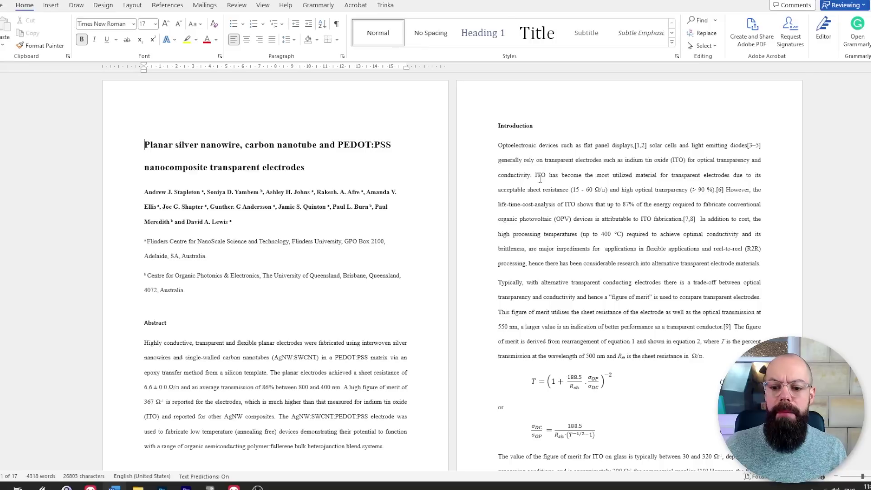
{"action": "scroll", "coordinate": [277, 177], "scroll_direction": "down", "scroll_amount": 15}
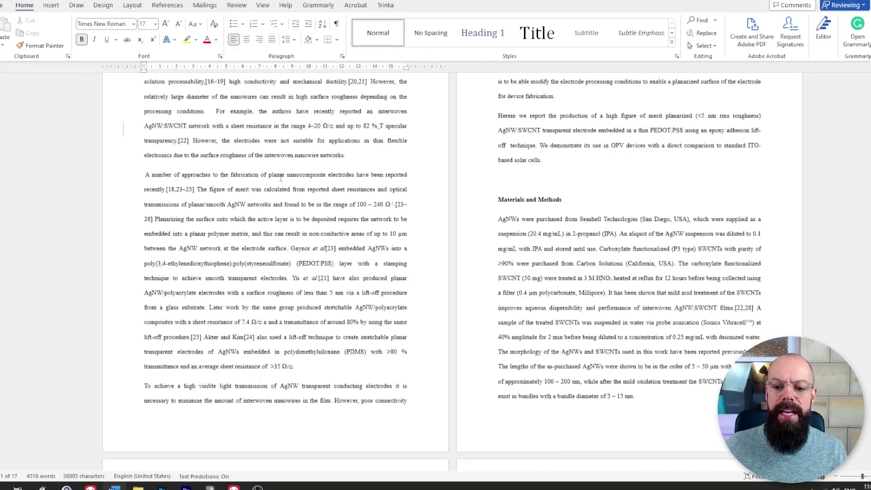
{"action": "scroll", "coordinate": [283, 177], "scroll_direction": "down", "scroll_amount": 12}
{"action": "scroll", "coordinate": [283, 179], "scroll_direction": "up", "scroll_amount": 5}
{"action": "scroll", "coordinate": [284, 179], "scroll_direction": "up", "scroll_amount": 9}
{"action": "scroll", "coordinate": [288, 189], "scroll_direction": "down", "scroll_amount": 6}
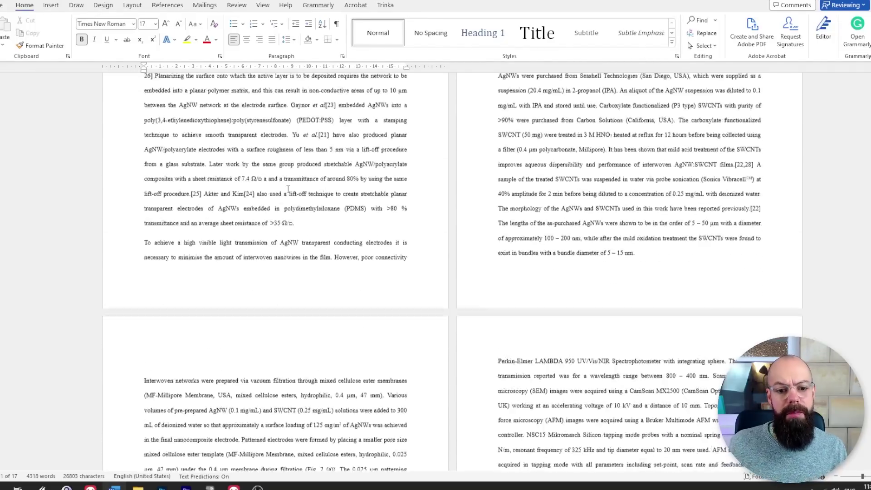
{"action": "scroll", "coordinate": [287, 189], "scroll_direction": "down", "scroll_amount": 3}
{"action": "mouse_move", "coordinate": [286, 265]}
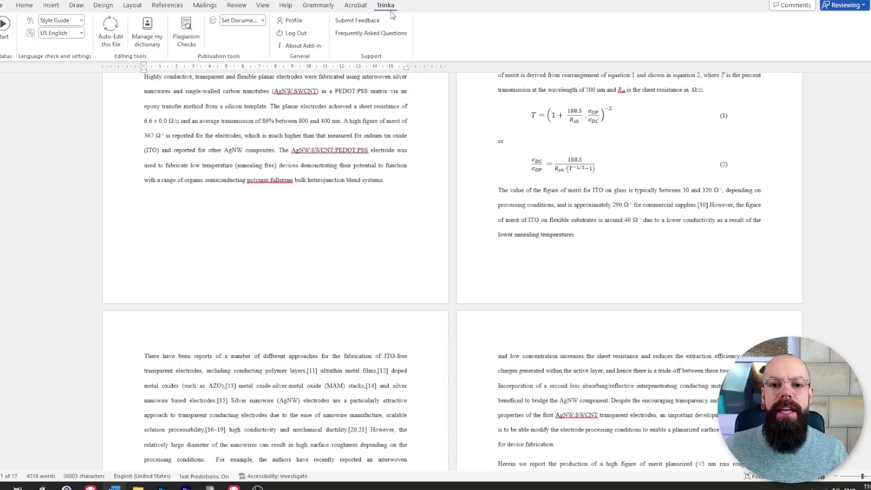
Run the Trinka check on the silver nanowire electrodes paper and review its side-pane alerts
{"action": "left_click", "coordinate": [5, 27]}
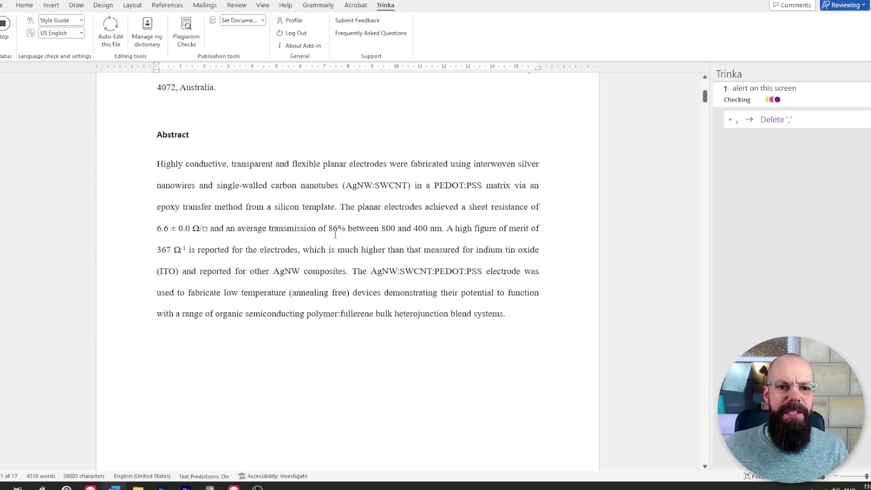
{"action": "scroll", "coordinate": [343, 221], "scroll_direction": "down", "scroll_amount": 7}
{"action": "scroll", "coordinate": [343, 222], "scroll_direction": "up", "scroll_amount": 8}
{"action": "scroll", "coordinate": [348, 260], "scroll_direction": "down", "scroll_amount": 8}
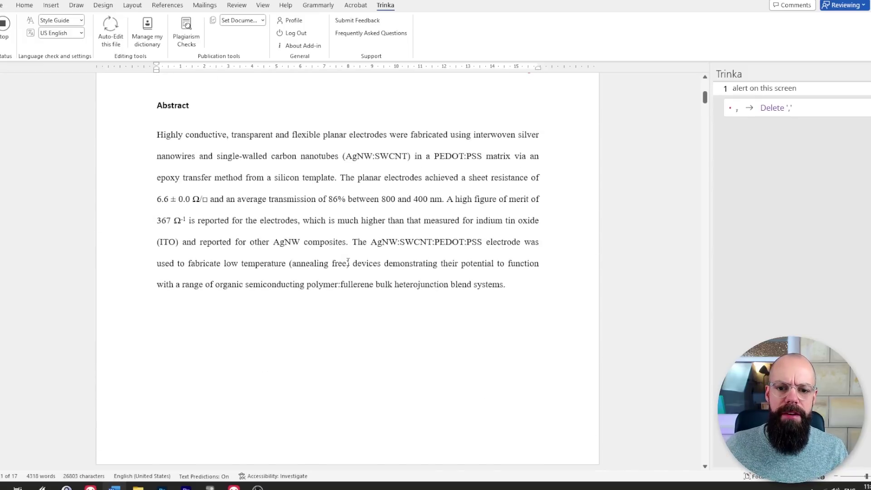
{"action": "scroll", "coordinate": [272, 188], "scroll_direction": "up", "scroll_amount": 1}
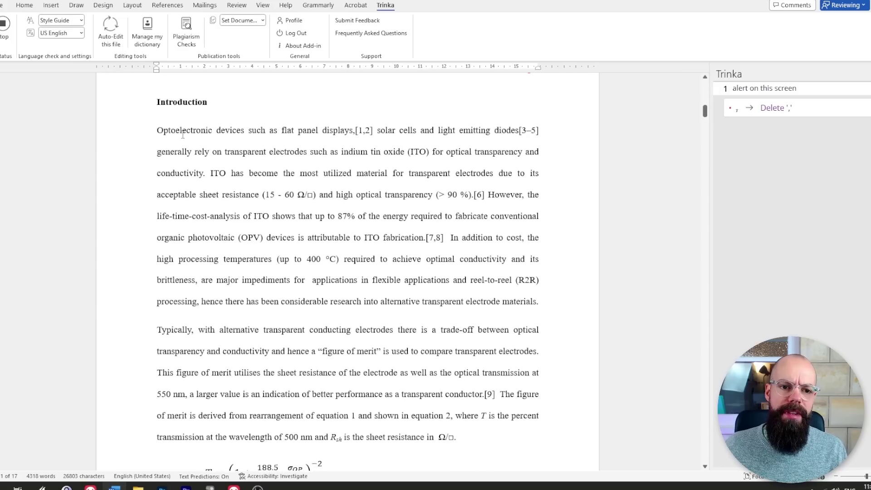
{"action": "left_click", "coordinate": [320, 151]}
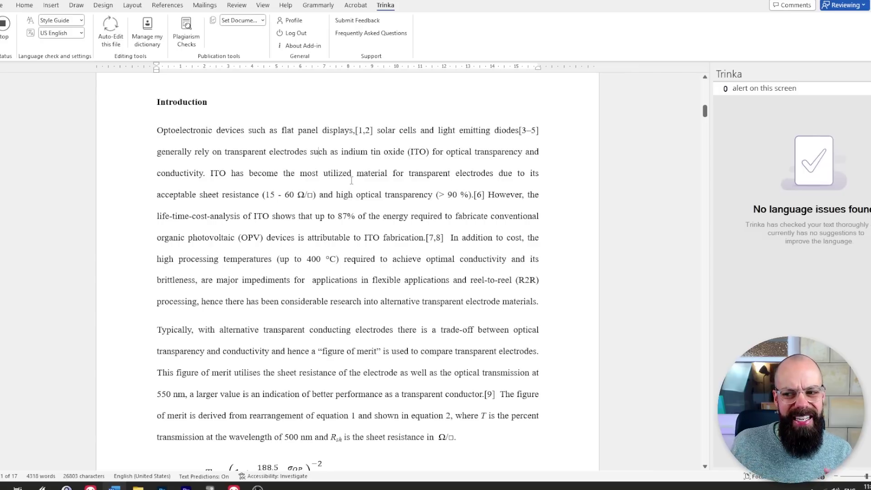
{"action": "scroll", "coordinate": [351, 181], "scroll_direction": "down", "scroll_amount": 10}
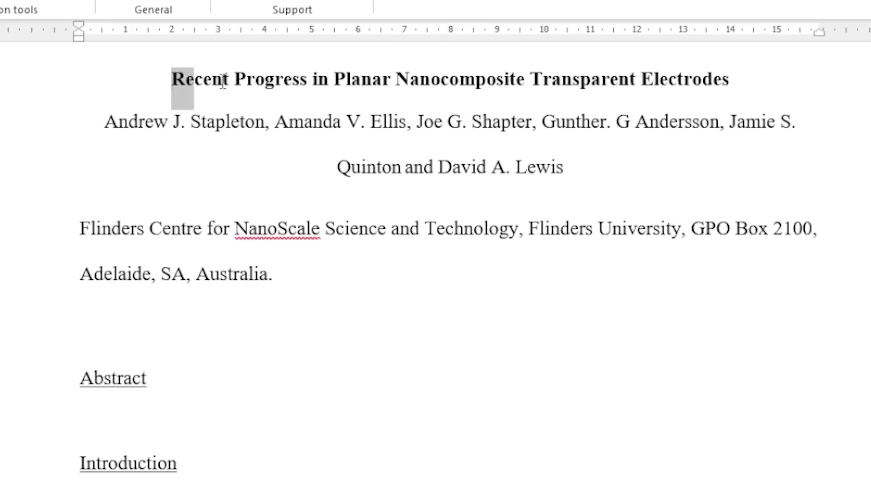
Select part of the Recent Progress title, clear it, and review Trinka's 8 alerts like 'whilst' → 'while'
{"action": "left_click_drag", "start_coordinate": [223, 80], "coordinate": [376, 71]}
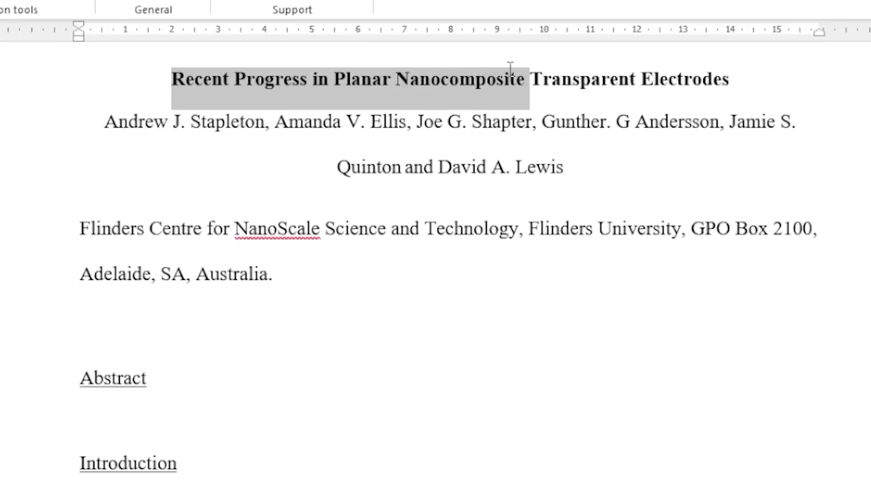
{"action": "left_click_drag", "start_coordinate": [526, 68], "coordinate": [526, 68]}
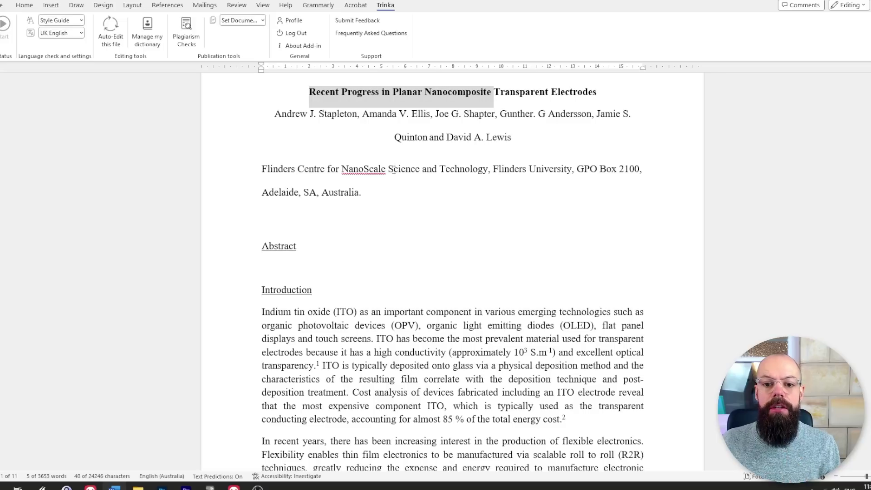
{"action": "left_click", "coordinate": [393, 170]}
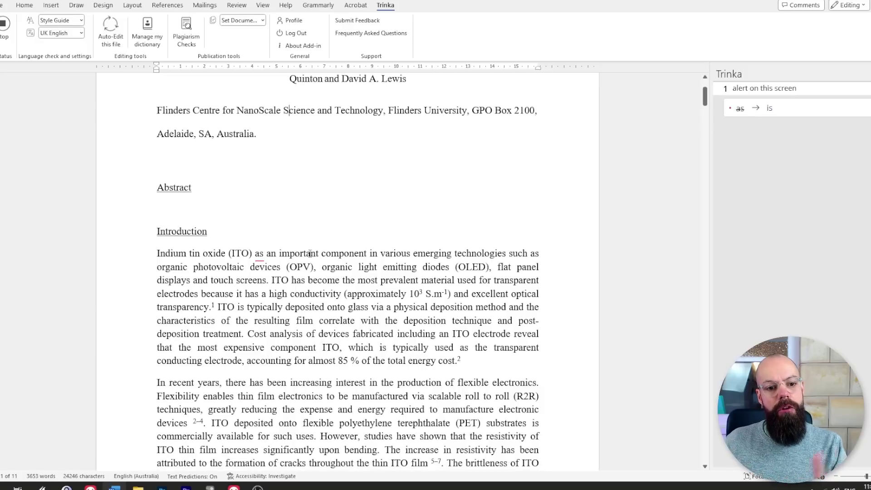
{"action": "scroll", "coordinate": [482, 219], "scroll_direction": "down", "scroll_amount": 4}
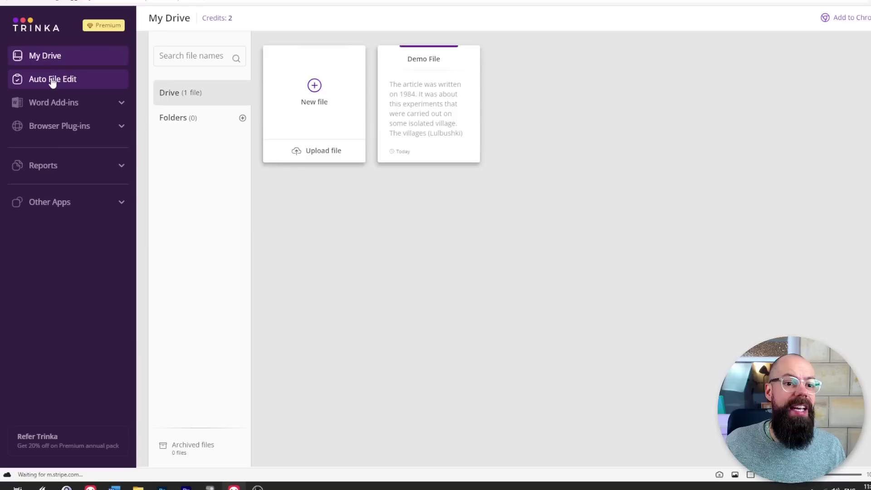
Open Auto File Edit to list the three edited files scoring 60%, 66% and 51%
{"action": "left_click", "coordinate": [52, 80]}
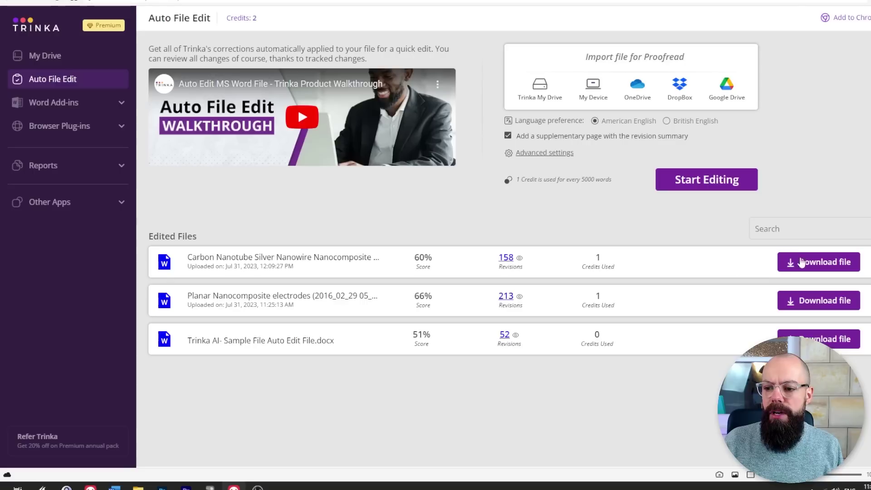
Open the 158-revision summary for the Carbon Nanotube file
{"action": "left_click", "coordinate": [505, 260]}
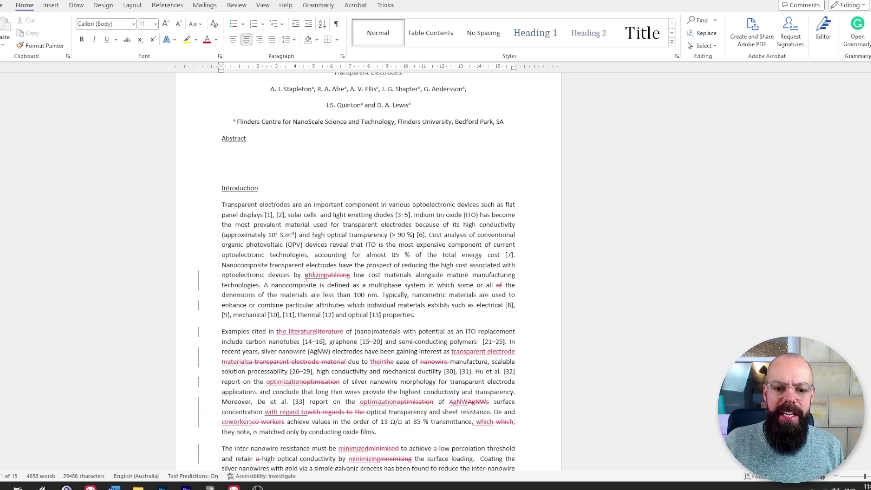
{"action": "scroll", "coordinate": [329, 275], "scroll_direction": "down", "scroll_amount": 3}
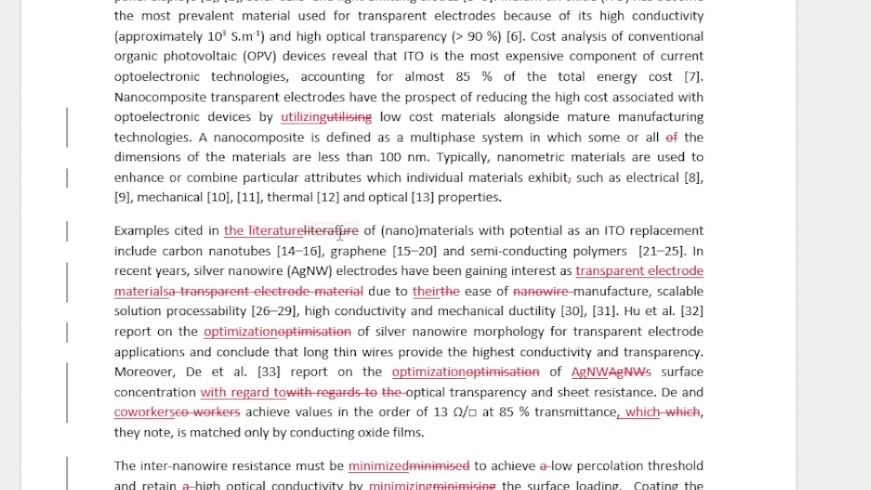
{"action": "scroll", "coordinate": [340, 234], "scroll_direction": "down", "scroll_amount": 1}
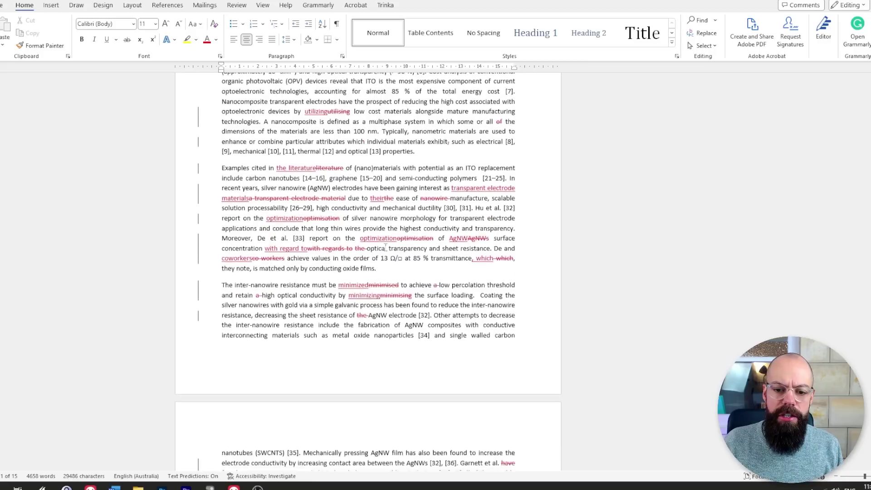
{"action": "scroll", "coordinate": [385, 246], "scroll_direction": "down", "scroll_amount": 10}
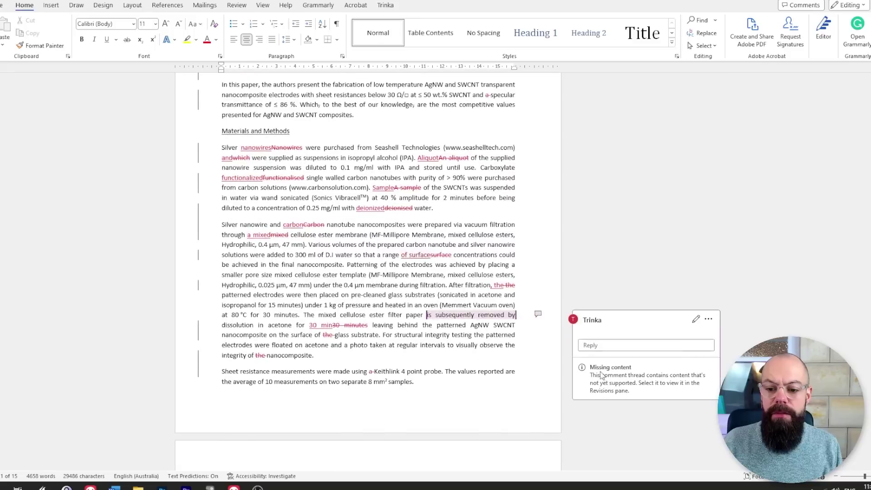
{"action": "scroll", "coordinate": [279, 193], "scroll_direction": "down", "scroll_amount": 2}
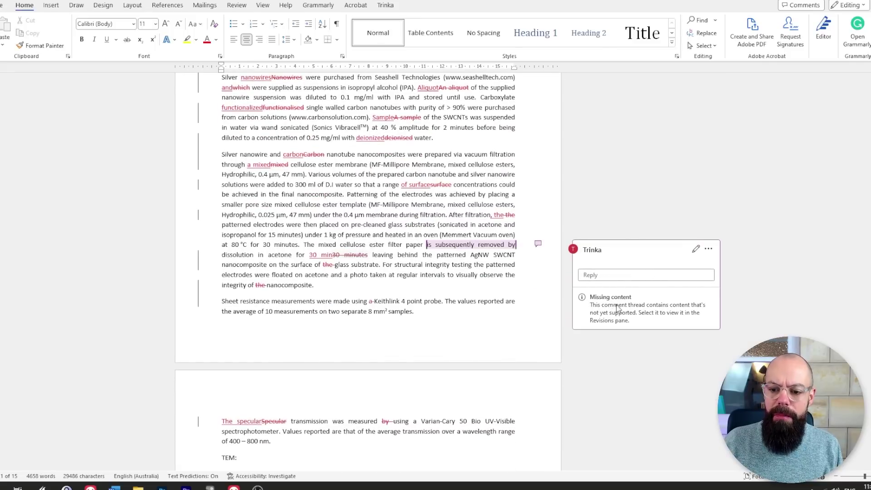
{"action": "left_click_drag", "start_coordinate": [428, 246], "coordinate": [515, 245]}
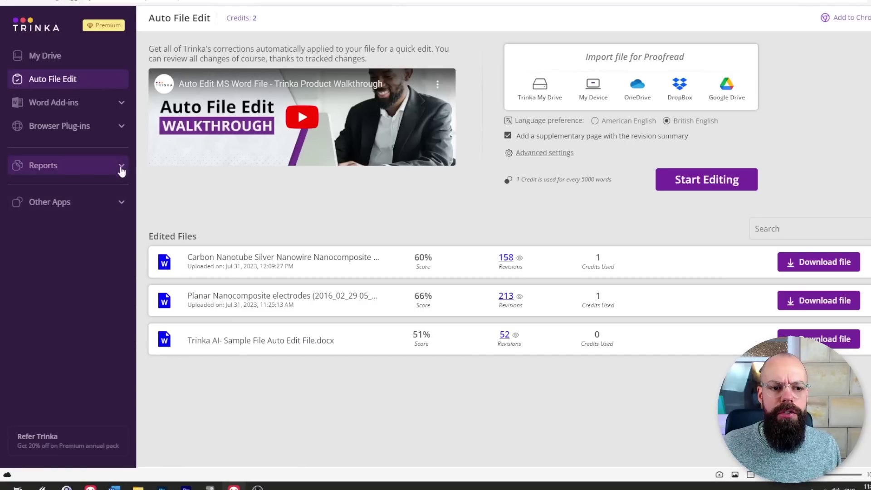
Expand Reports in the sidebar to reveal Citation Check and the other report types
{"action": "left_click", "coordinate": [121, 167]}
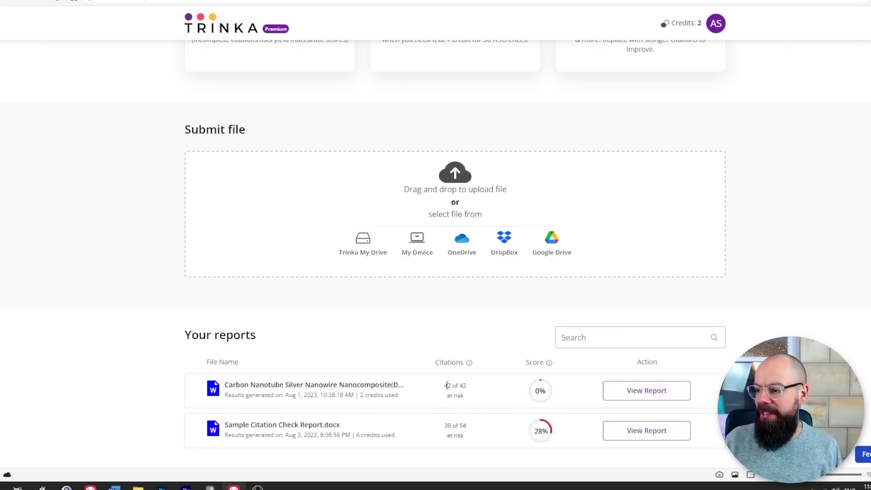
{"action": "left_click_drag", "start_coordinate": [444, 386], "coordinate": [464, 386]}
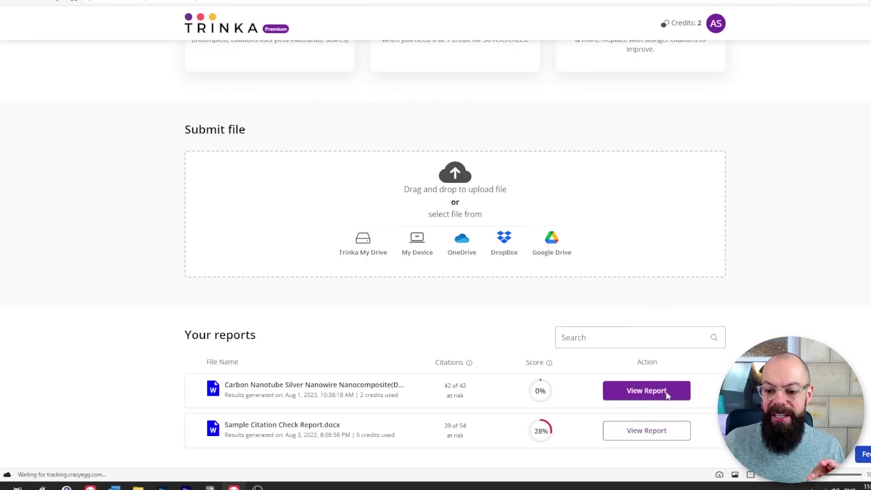
View the Carbon Nanotube citation report, showing 40 old and 9 poorly cited citations
{"action": "left_click", "coordinate": [667, 391]}
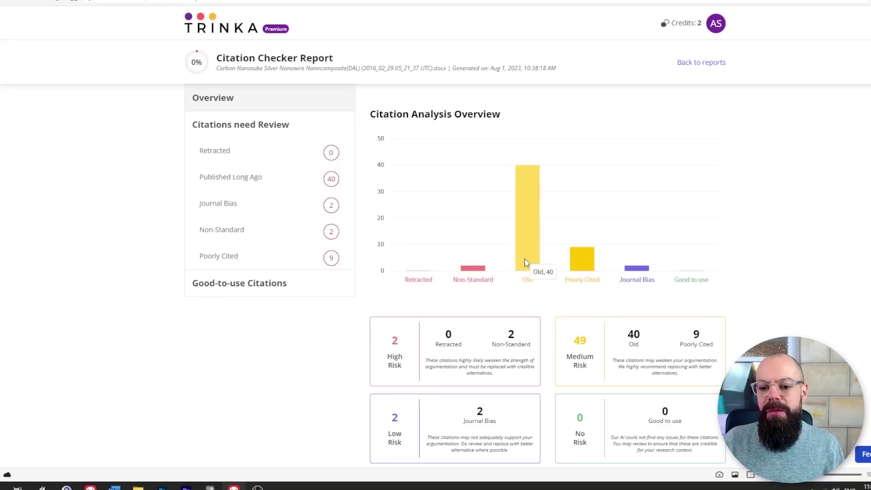
{"action": "mouse_move", "coordinate": [587, 264]}
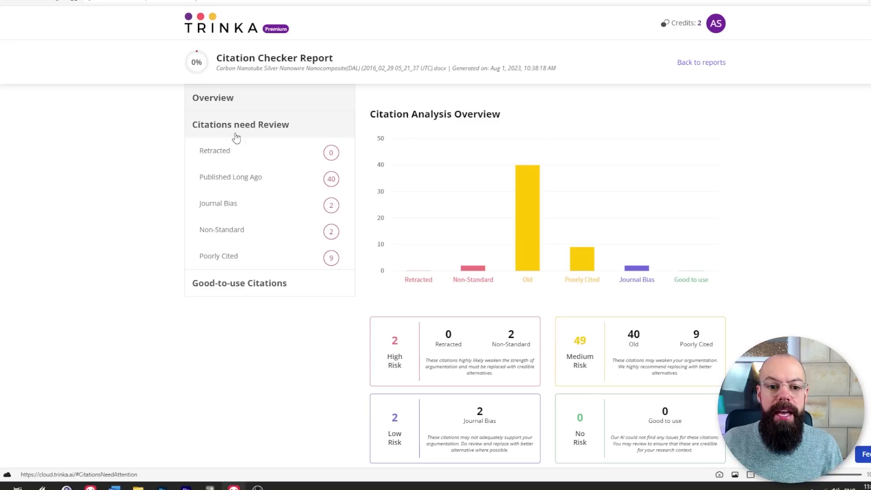
Show the Published Long Ago list (40 of 42 citations) and scroll through their ages
{"action": "left_click", "coordinate": [244, 179]}
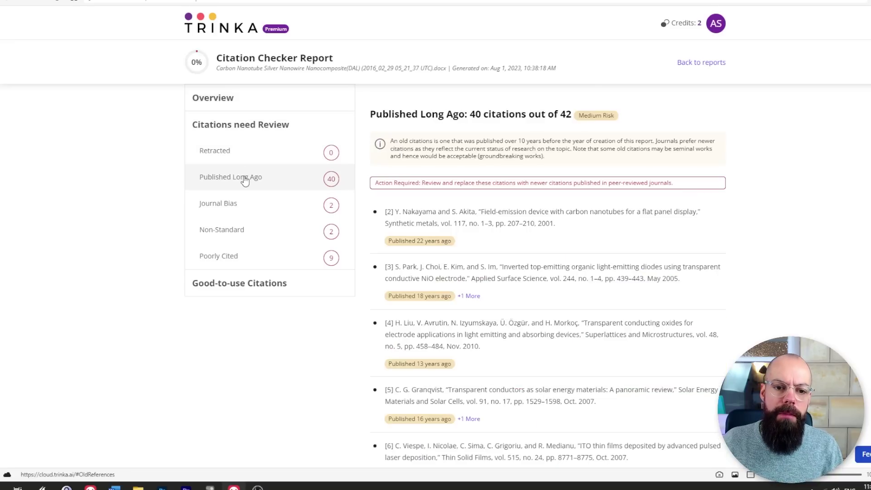
{"action": "scroll", "coordinate": [514, 240], "scroll_direction": "down", "scroll_amount": 2}
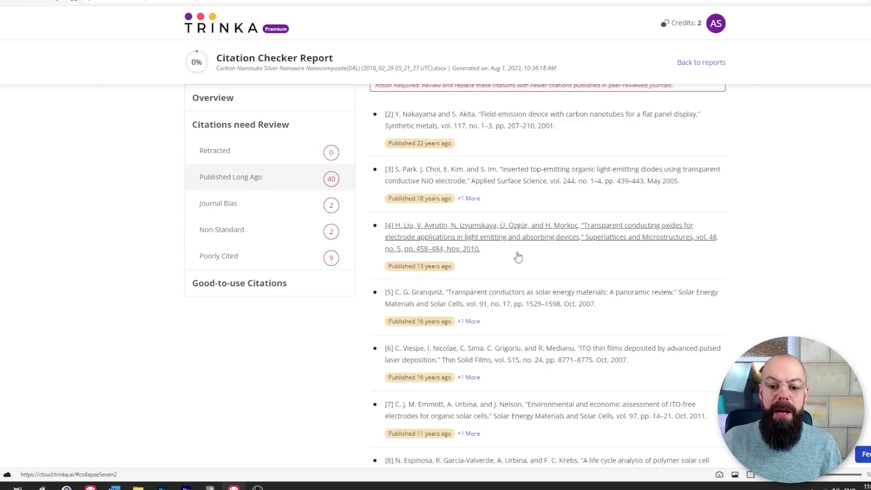
{"action": "scroll", "coordinate": [517, 257], "scroll_direction": "down", "scroll_amount": 4}
{"action": "scroll", "coordinate": [517, 254], "scroll_direction": "down", "scroll_amount": 4}
{"action": "scroll", "coordinate": [515, 254], "scroll_direction": "up", "scroll_amount": 8}
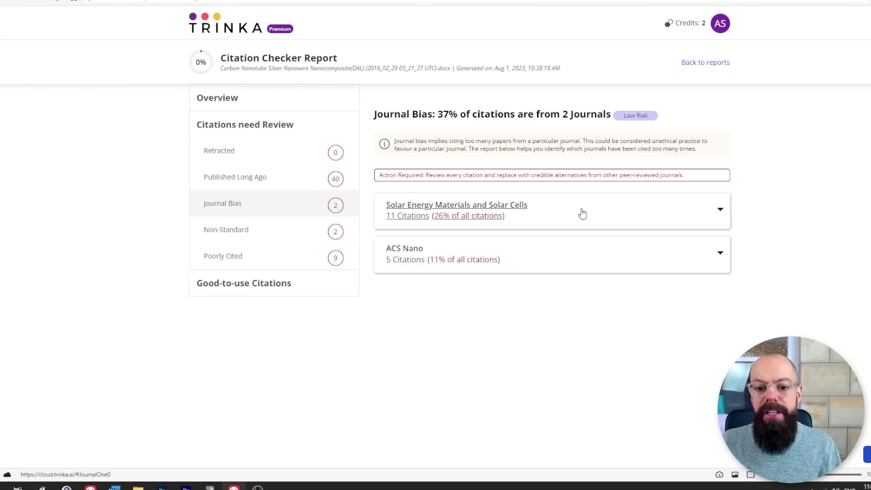
Expand the Solar Energy Materials and Solar Cells journal-bias card, then list the 9 Poorly Cited citations
{"action": "left_click", "coordinate": [582, 214]}
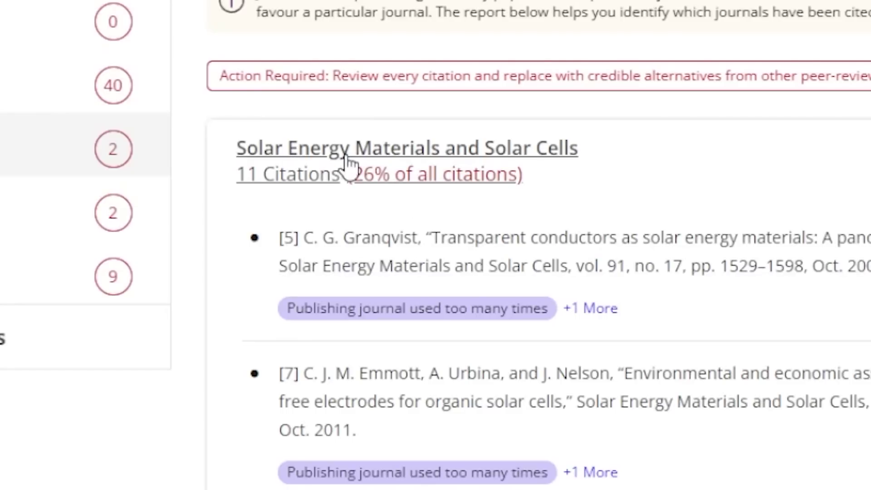
{"action": "left_click", "coordinate": [112, 276]}
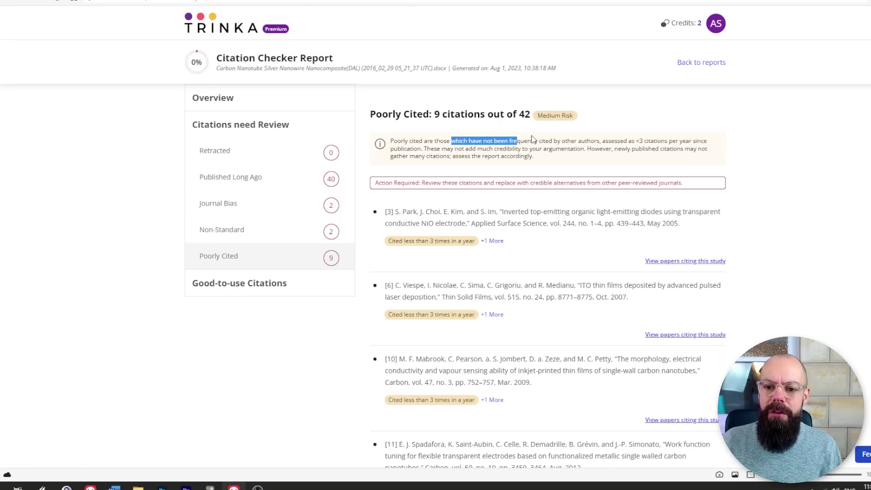
{"action": "scroll", "coordinate": [495, 240], "scroll_direction": "down", "scroll_amount": 4}
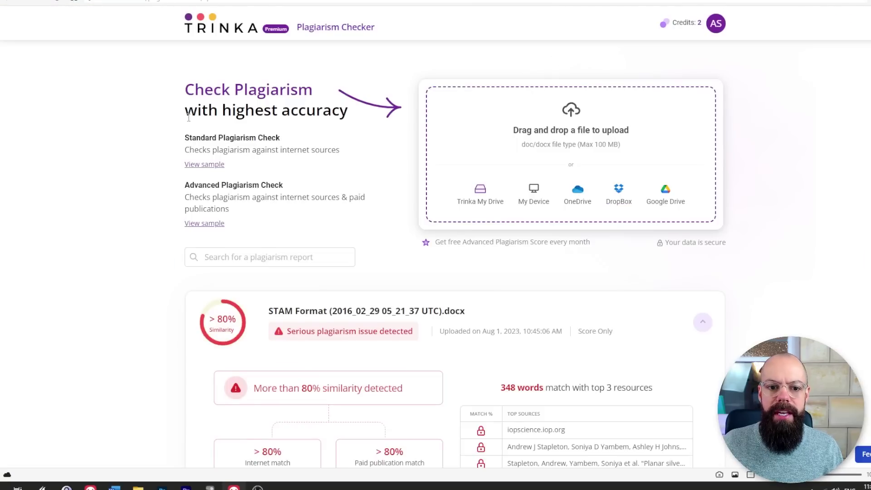
Highlight the 80% internet and paid publication match figures in the plagiarism report
{"action": "scroll", "coordinate": [325, 273], "scroll_direction": "down", "scroll_amount": 7}
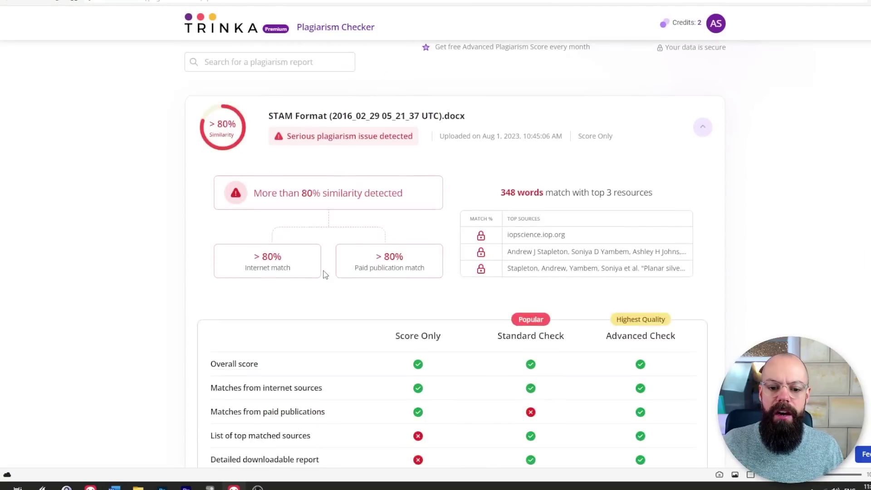
{"action": "scroll", "coordinate": [325, 273], "scroll_direction": "up", "scroll_amount": 3}
{"action": "scroll", "coordinate": [324, 273], "scroll_direction": "up", "scroll_amount": 1}
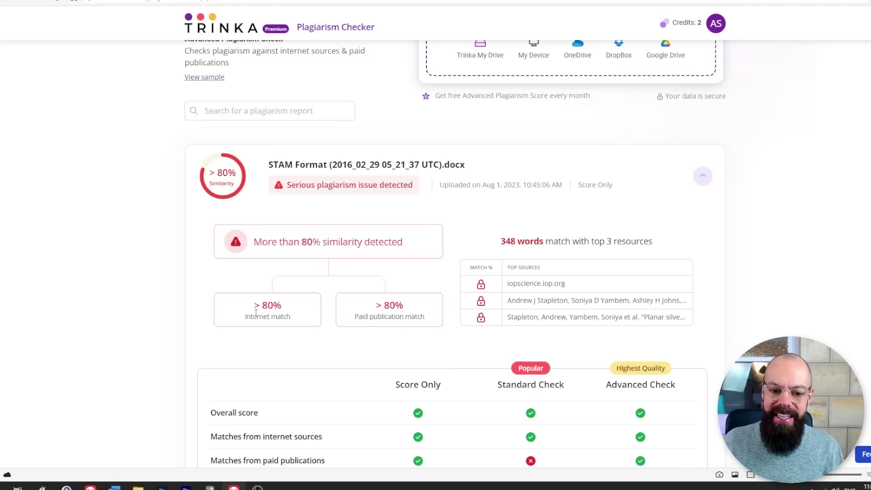
{"action": "left_click_drag", "start_coordinate": [265, 307], "coordinate": [270, 304]}
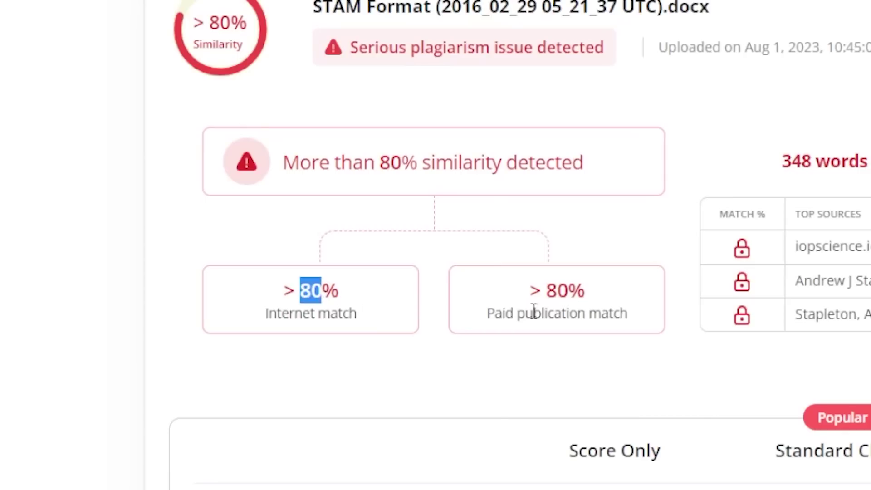
{"action": "left_click_drag", "start_coordinate": [553, 294], "coordinate": [582, 290]}
{"action": "left_click_drag", "start_coordinate": [504, 313], "coordinate": [616, 313]}
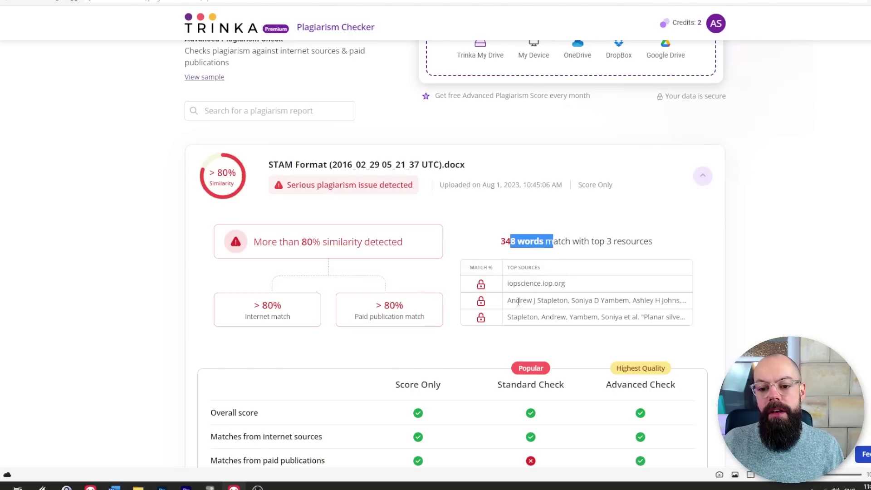
Highlight the top matched sources, including iopscience.iop.org, and scroll down to the comparison table
{"action": "left_click_drag", "start_coordinate": [517, 301], "coordinate": [586, 301]}
{"action": "left_click_drag", "start_coordinate": [524, 317], "coordinate": [561, 310]}
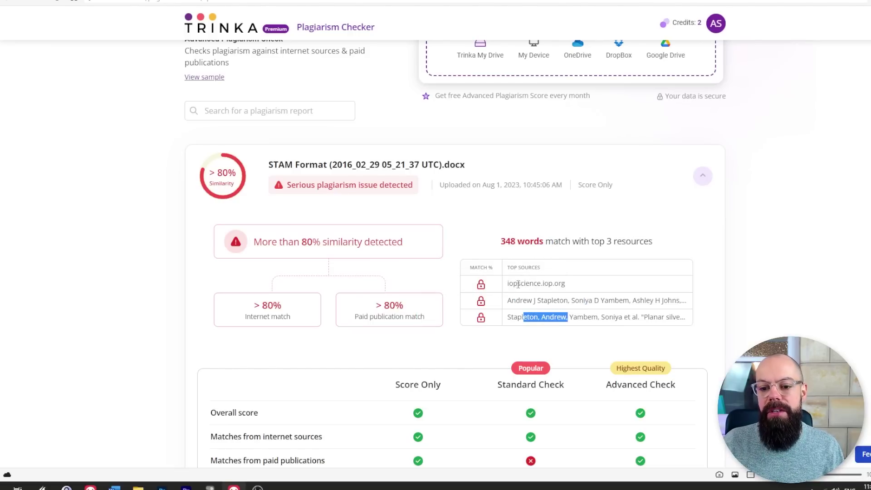
{"action": "left_click_drag", "start_coordinate": [506, 284], "coordinate": [539, 284]}
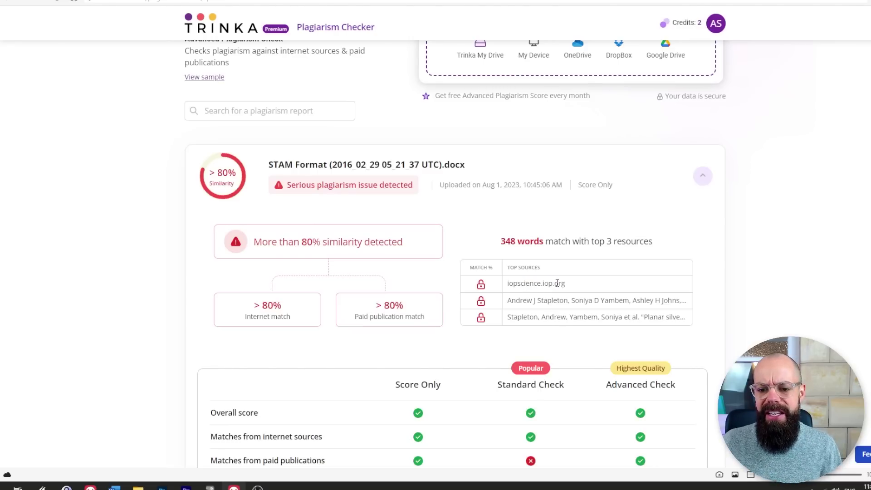
{"action": "scroll", "coordinate": [543, 316], "scroll_direction": "down", "scroll_amount": 5}
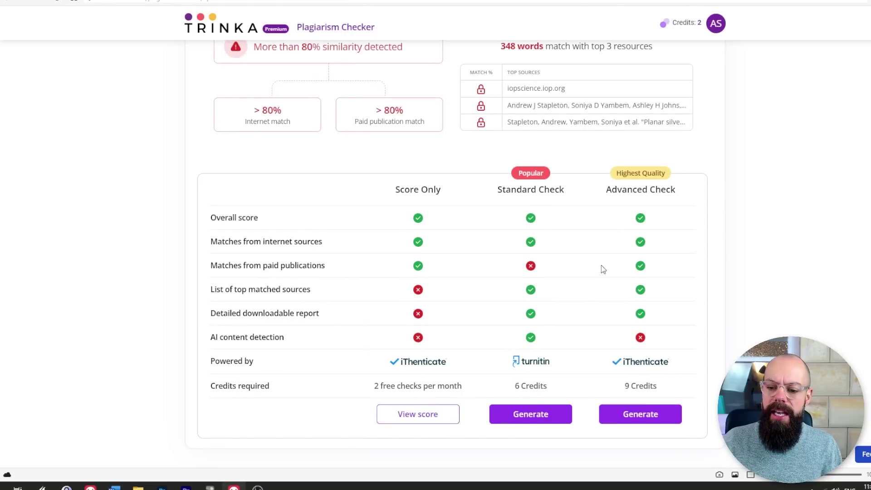
Scroll back up to the top of the plagiarism report
{"action": "scroll", "coordinate": [520, 381], "scroll_direction": "up", "scroll_amount": 9}
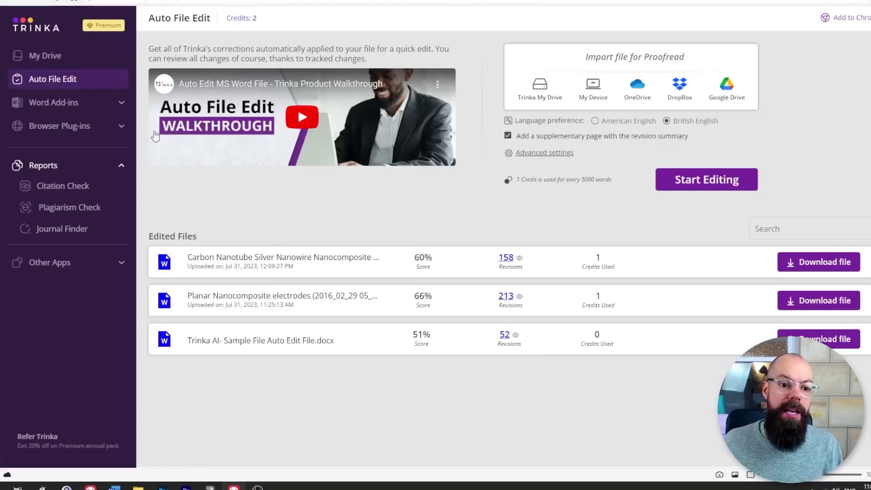
Show the saved abstract search's Journal Finder results, ranked with ECS Meeting Abstracts first
{"action": "left_click", "coordinate": [56, 233]}
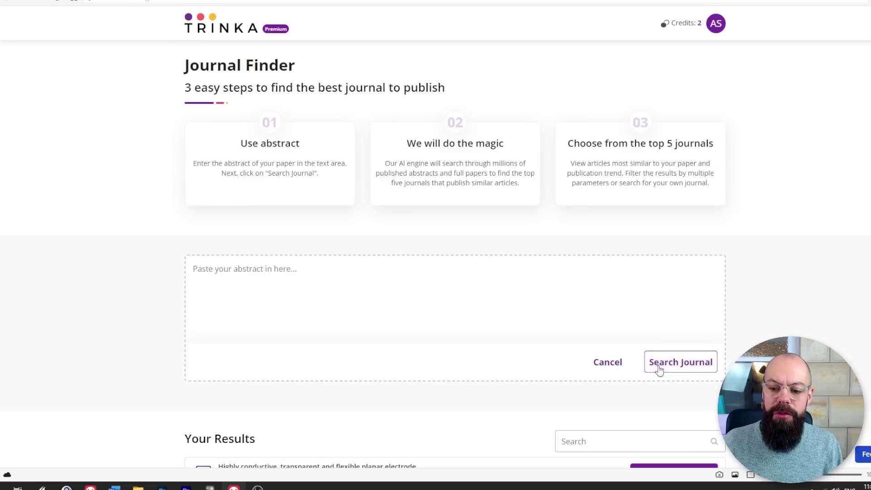
{"action": "scroll", "coordinate": [445, 268], "scroll_direction": "down", "scroll_amount": 1}
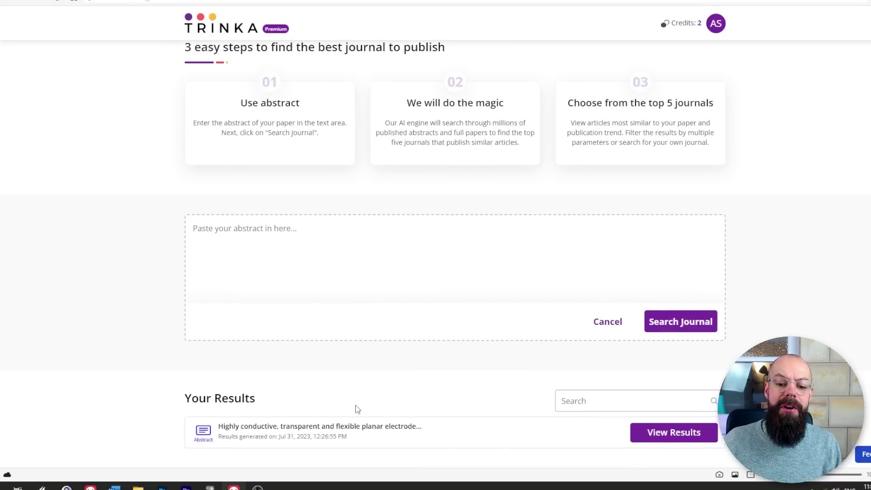
{"action": "left_click", "coordinate": [654, 439]}
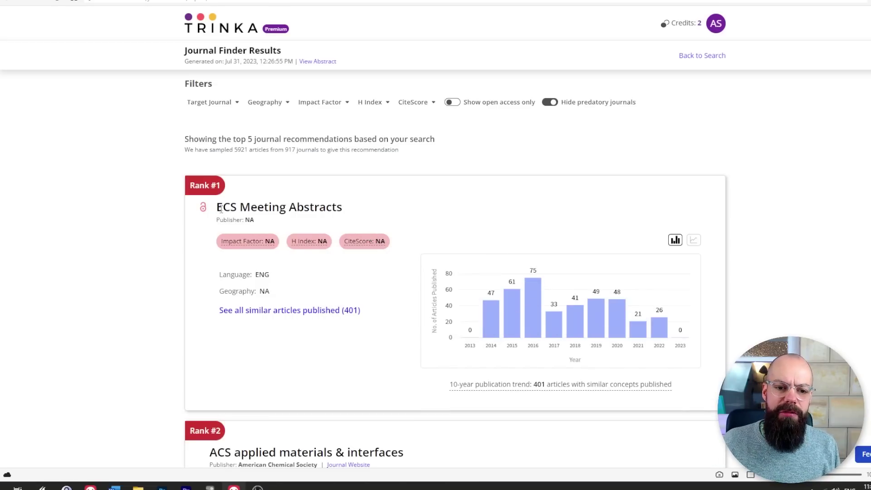
{"action": "left_click", "coordinate": [357, 218]}
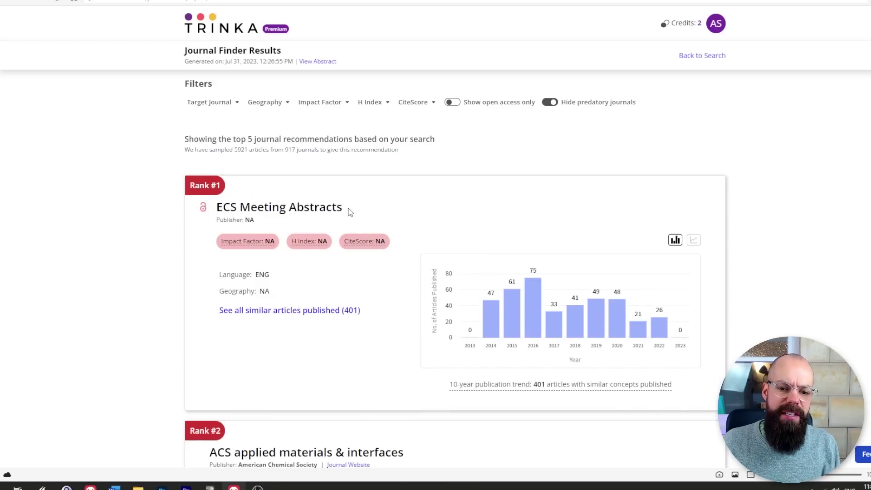
{"action": "scroll", "coordinate": [349, 212], "scroll_direction": "down", "scroll_amount": 5}
{"action": "mouse_move", "coordinate": [246, 243]}
{"action": "mouse_move", "coordinate": [311, 251]}
{"action": "mouse_move", "coordinate": [363, 246]}
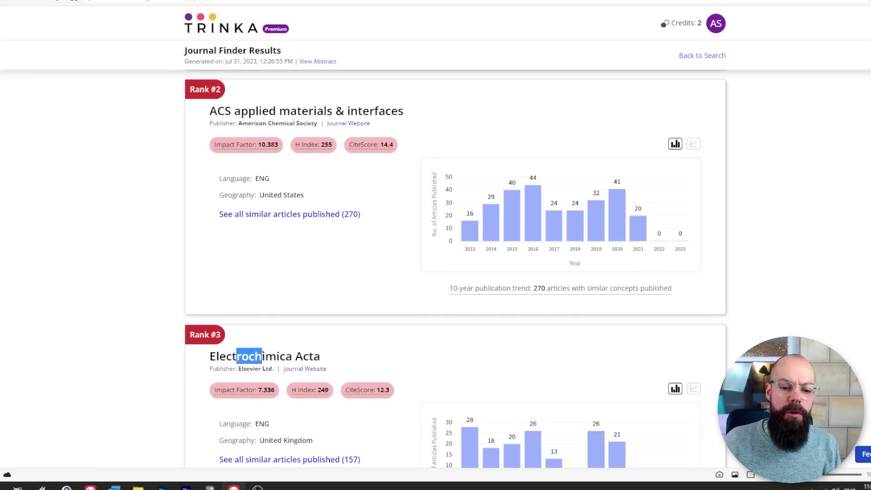
{"action": "left_click", "coordinate": [262, 356]}
{"action": "scroll", "coordinate": [268, 354], "scroll_direction": "down", "scroll_amount": 7}
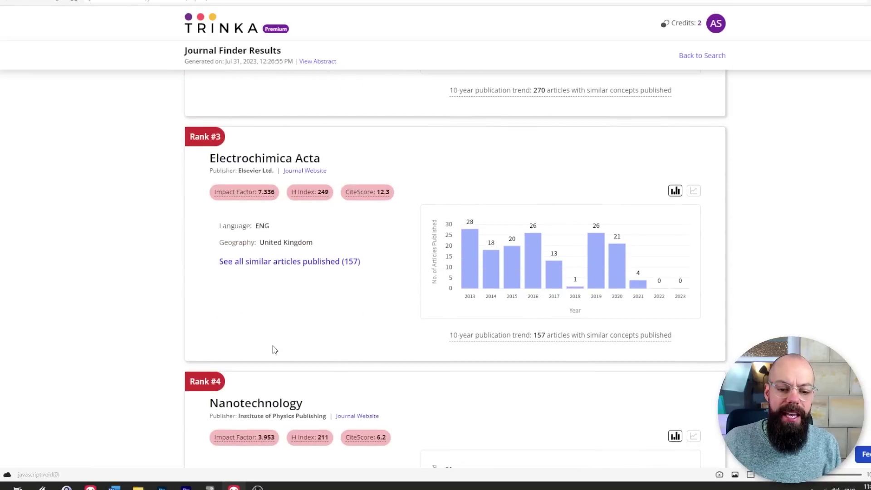
{"action": "left_click", "coordinate": [302, 259]}
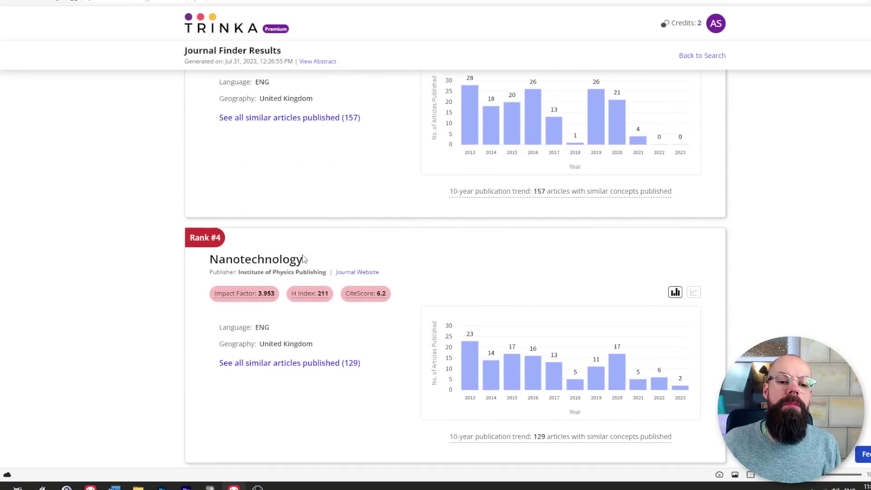
{"action": "scroll", "coordinate": [304, 259], "scroll_direction": "down", "scroll_amount": 3}
{"action": "scroll", "coordinate": [274, 338], "scroll_direction": "down", "scroll_amount": 2}
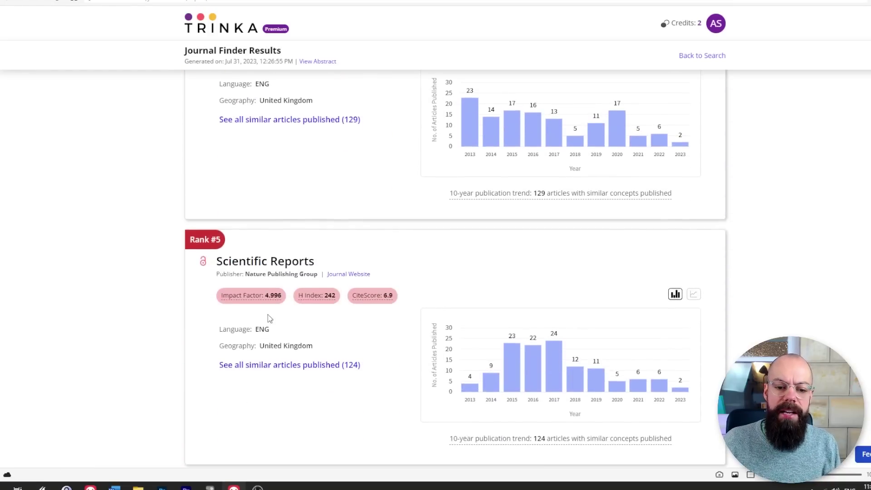
{"action": "scroll", "coordinate": [270, 315], "scroll_direction": "up", "scroll_amount": 12}
{"action": "scroll", "coordinate": [278, 306], "scroll_direction": "up", "scroll_amount": 2}
{"action": "mouse_move", "coordinate": [267, 246]}
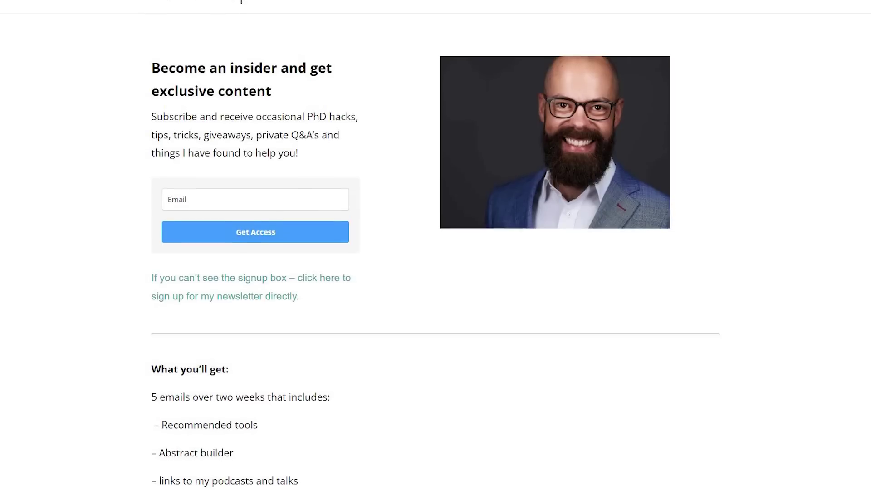
Scroll down the Academia Insider pages to the ebooks section and latest blog posts
{"action": "scroll", "coordinate": [436, 245], "scroll_direction": "down", "scroll_amount": 3}
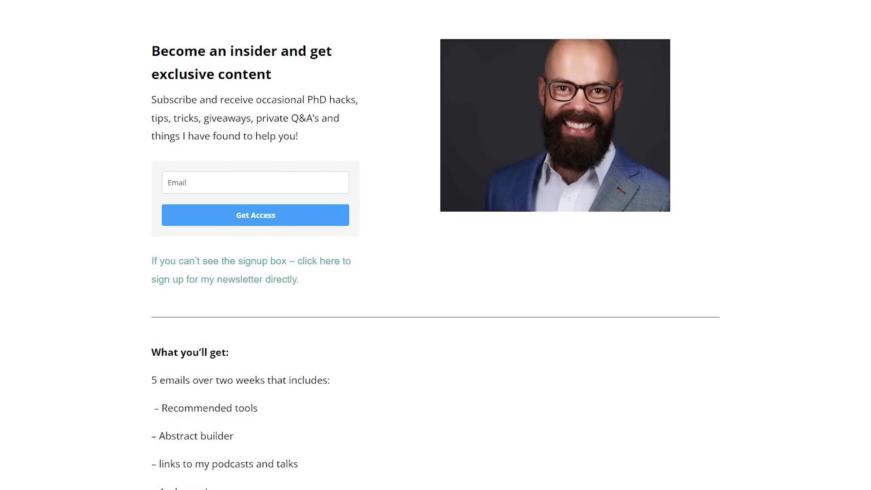
{"action": "scroll", "coordinate": [435, 245], "scroll_direction": "down", "scroll_amount": 5}
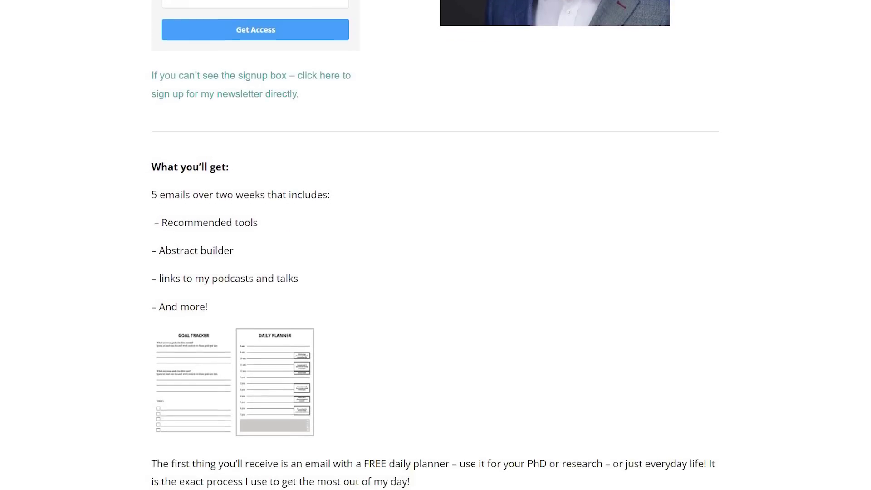
{"action": "scroll", "coordinate": [435, 245], "scroll_direction": "down", "scroll_amount": 1}
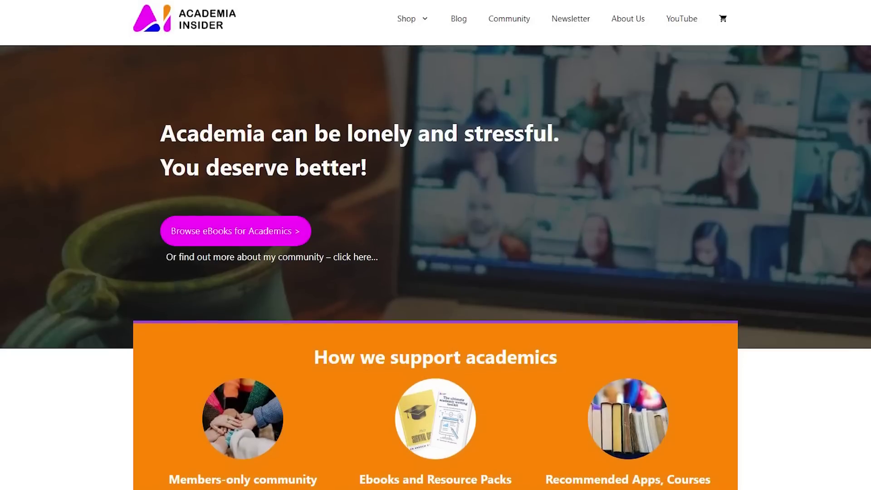
{"action": "scroll", "coordinate": [435, 244], "scroll_direction": "down", "scroll_amount": 4}
{"action": "scroll", "coordinate": [435, 245], "scroll_direction": "down", "scroll_amount": 9}
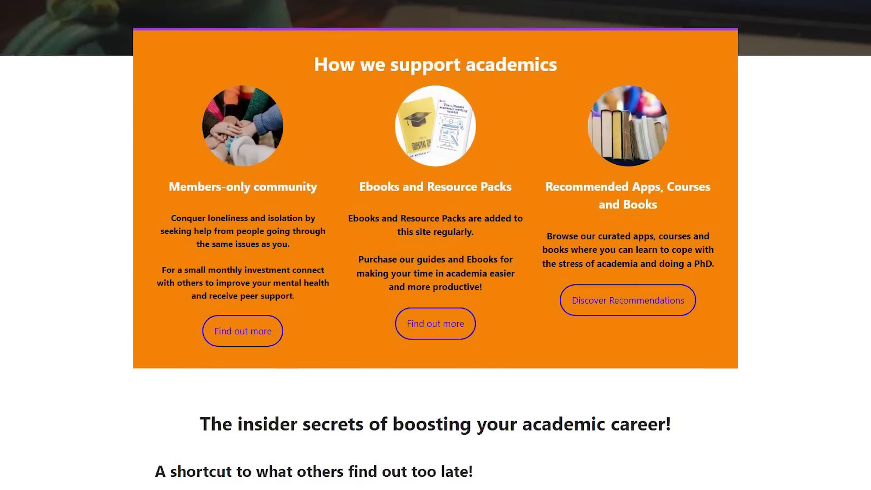
{"action": "scroll", "coordinate": [435, 245], "scroll_direction": "down", "scroll_amount": 3}
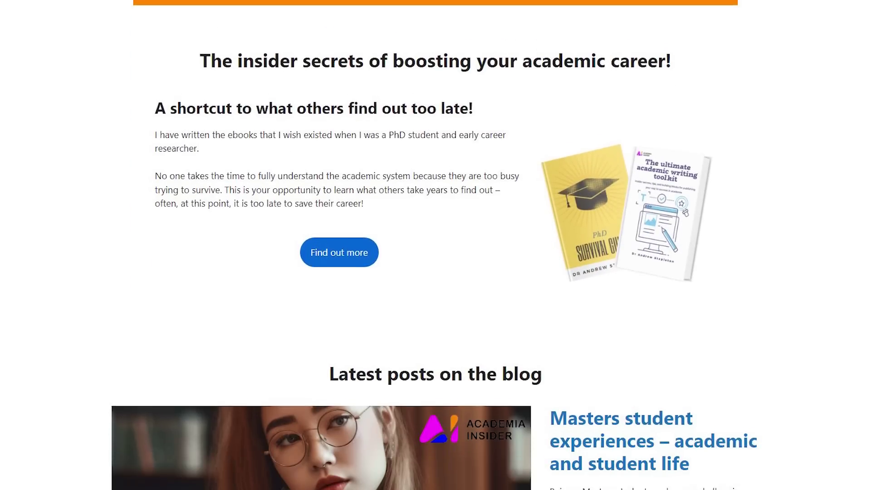